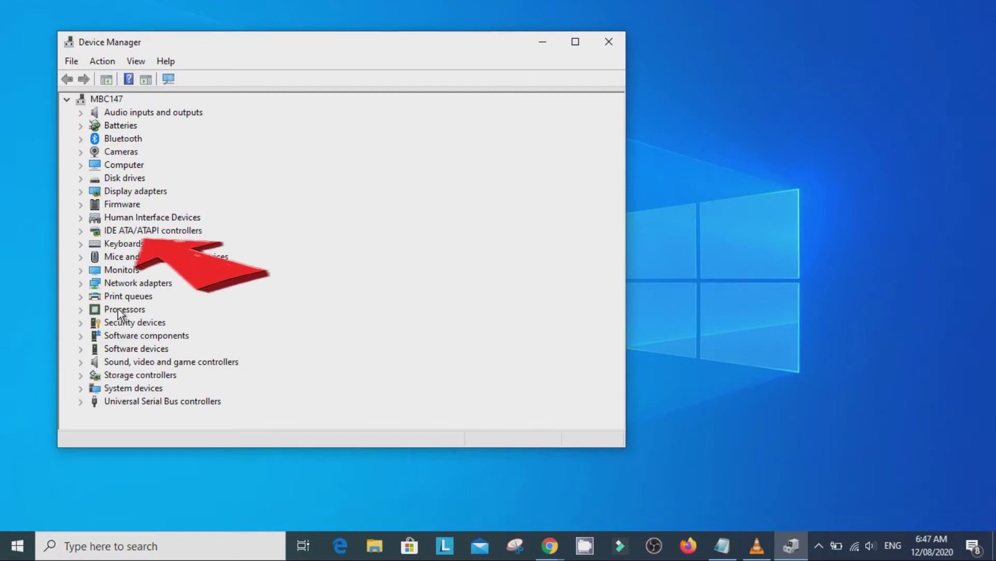
Run an automatic search for updated driver software for the Standard PS/2 Keyboard and close the wizard
click(80, 246)
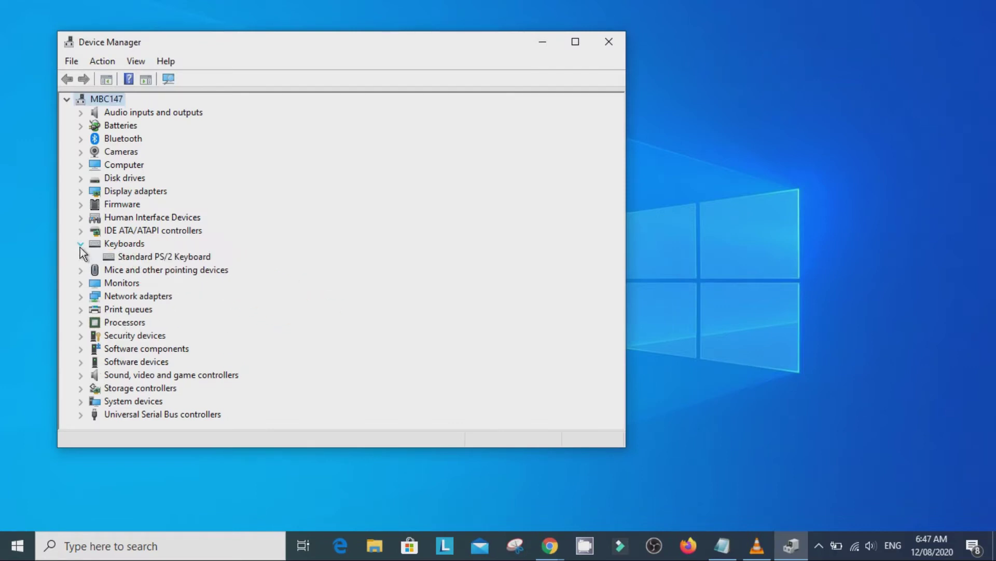
right_click(179, 259)
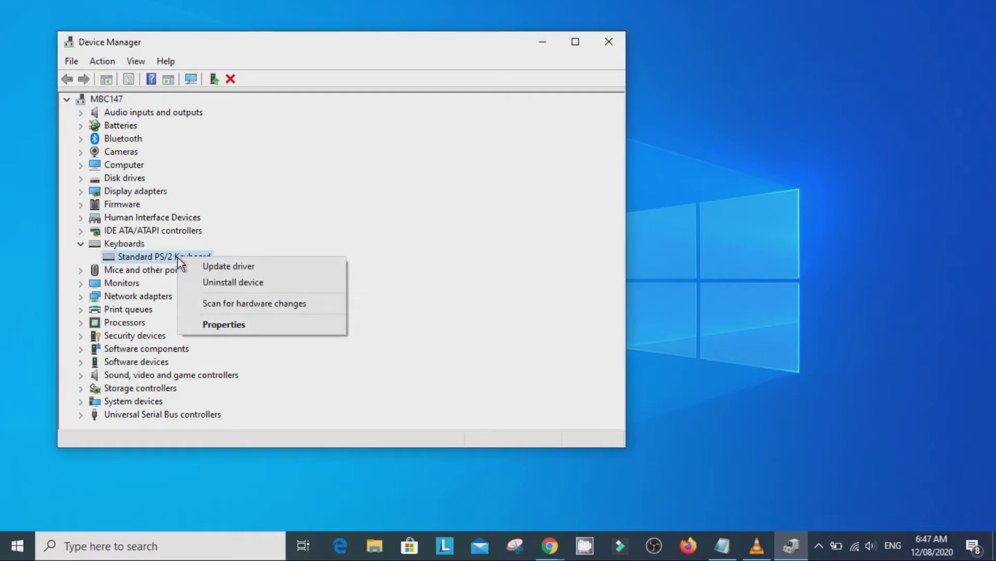
click(266, 270)
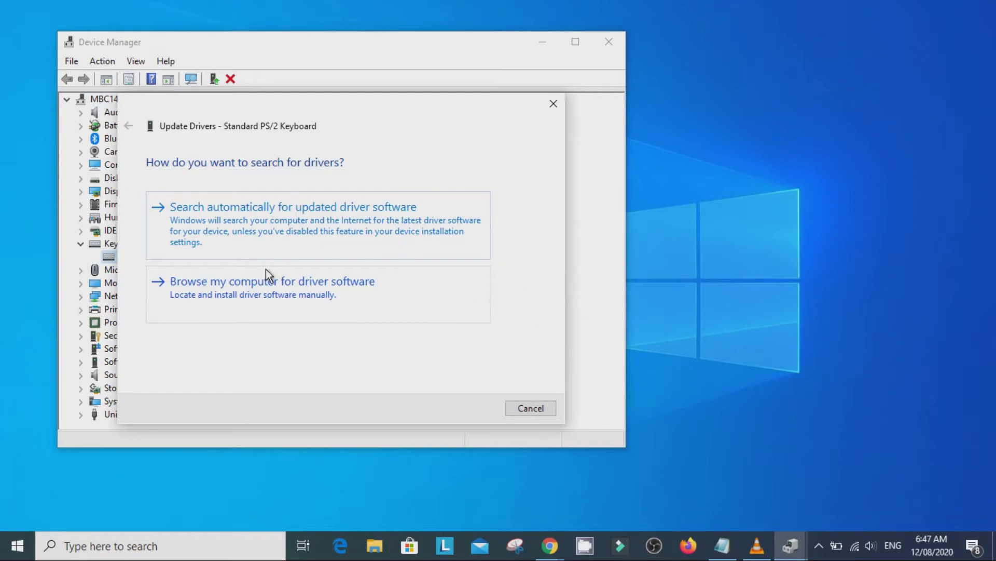
click(299, 224)
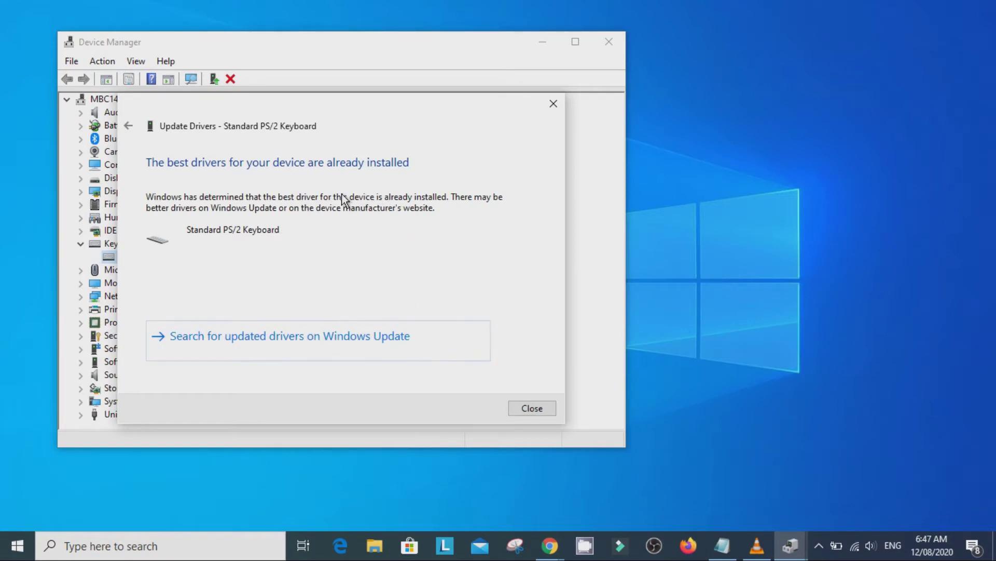
click(539, 404)
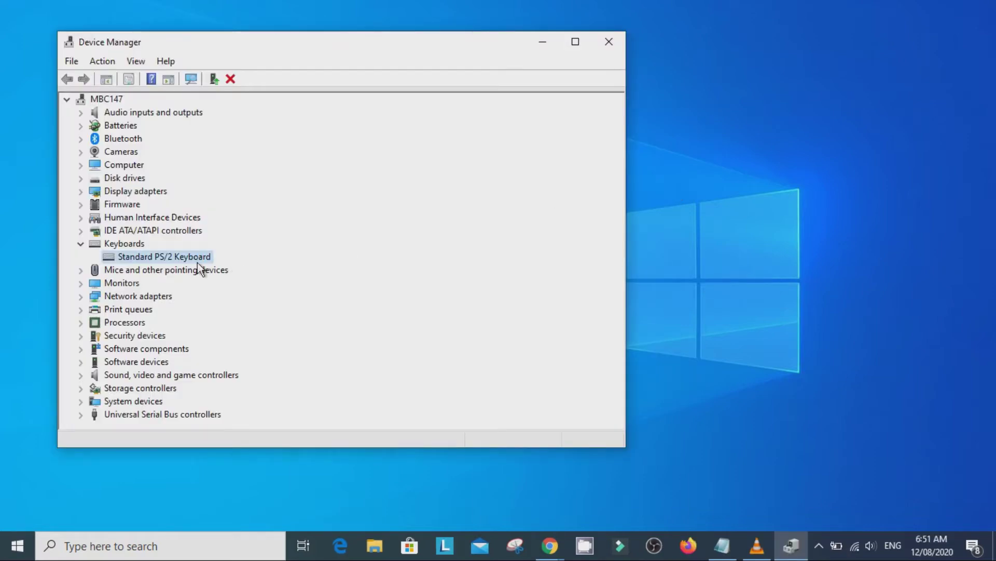
Manually install the Standard PS/2 Keyboard driver from the list of available drivers on the computer, and close the wizard
right_click(161, 260)
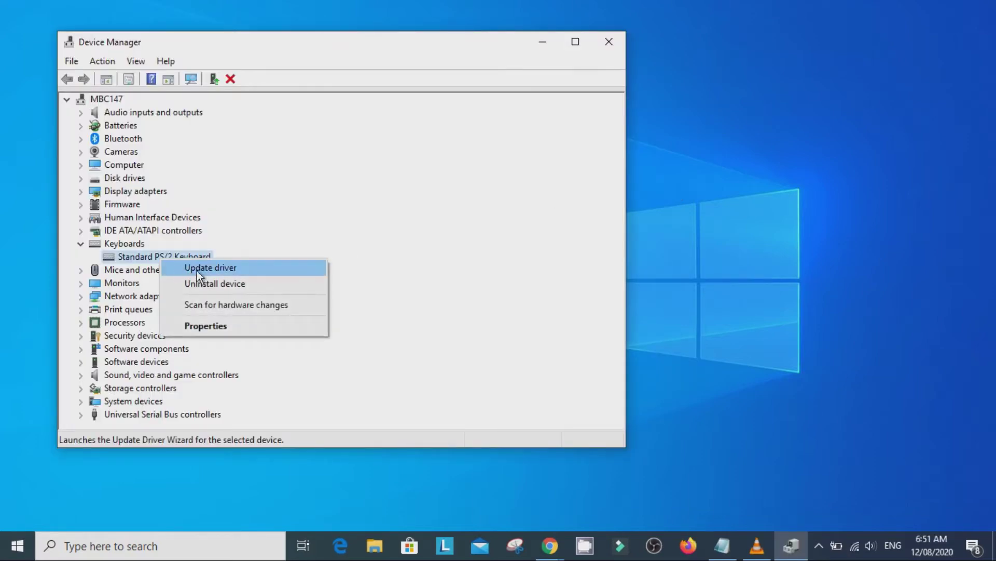
click(198, 269)
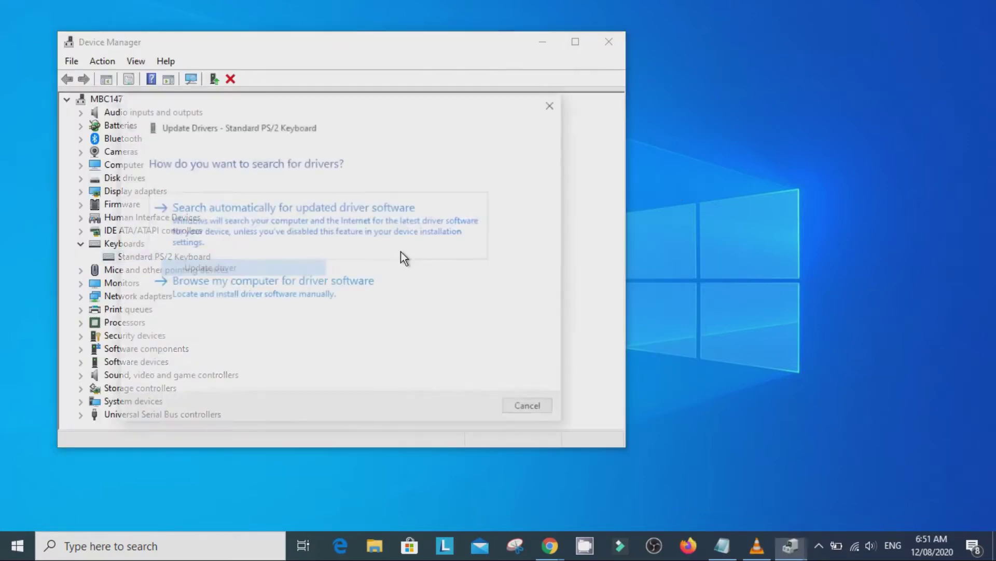
click(303, 297)
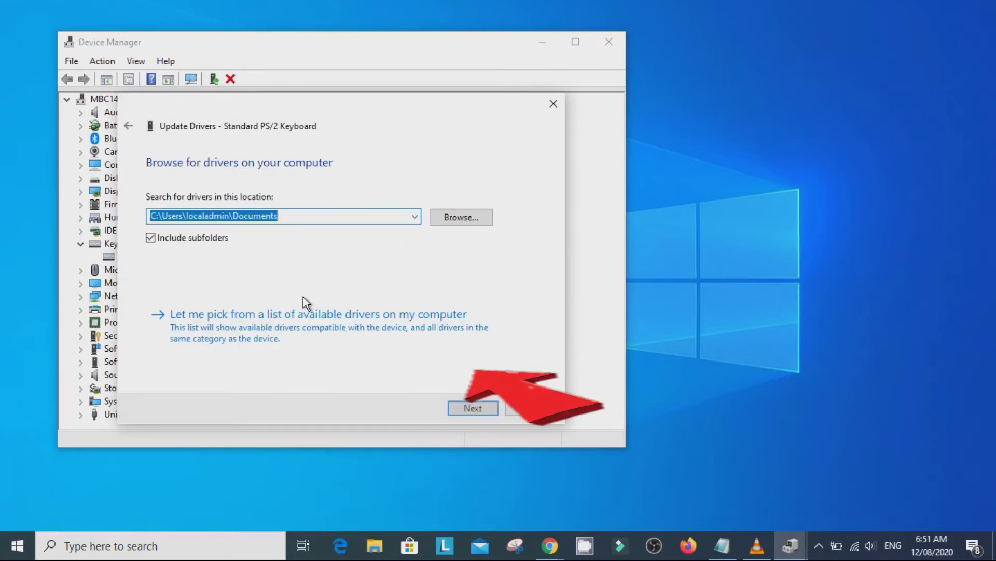
click(305, 327)
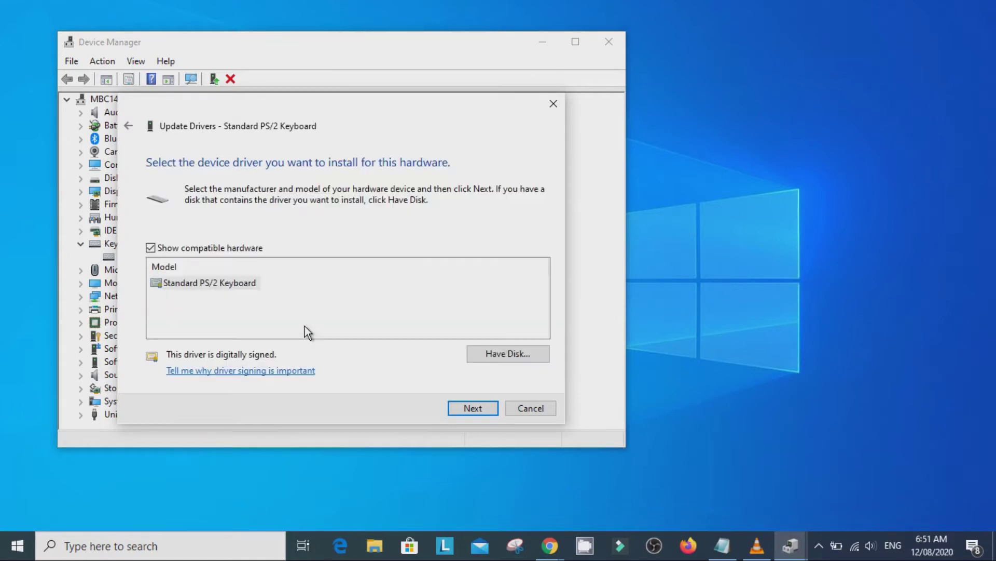
click(242, 283)
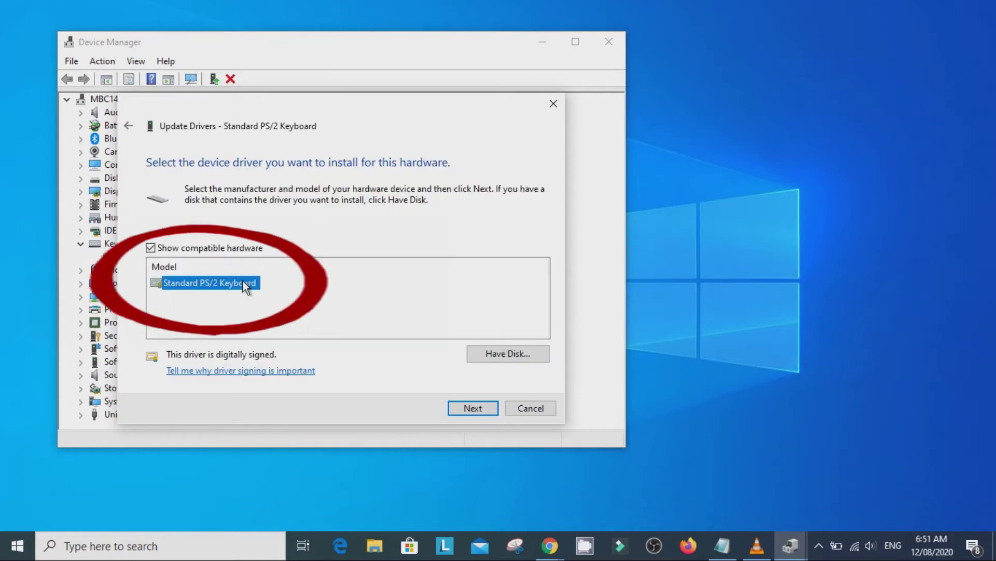
click(487, 413)
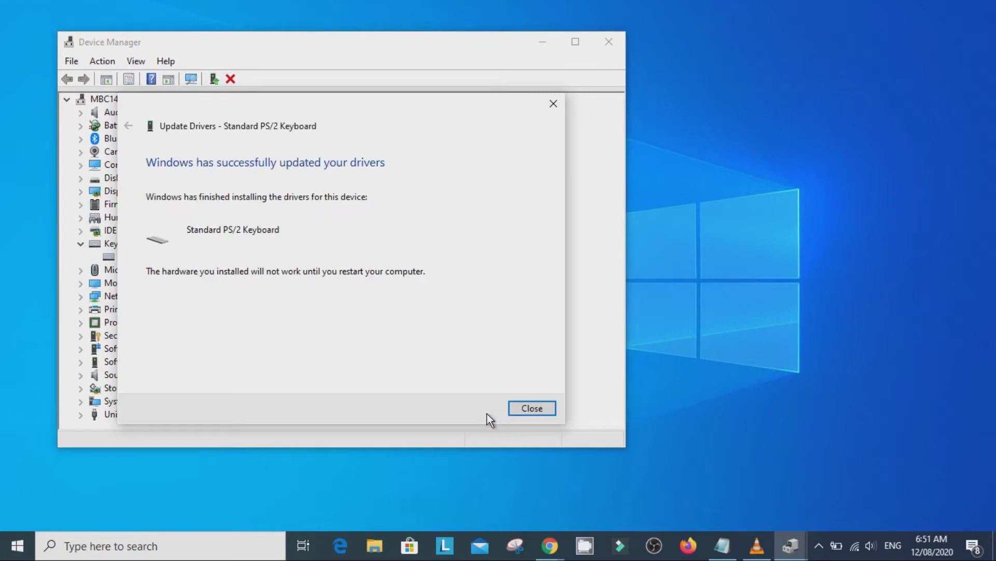
click(529, 410)
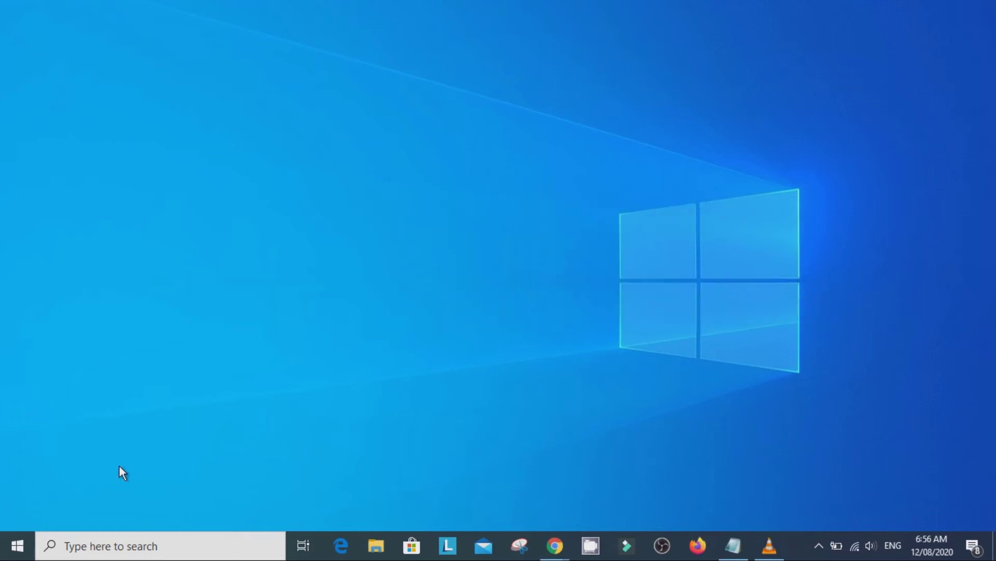
Turn on the On-Screen Keyboard in the Ease of Access keyboard settings, then minimize Settings and reposition the keyboard on the desktop
click(18, 546)
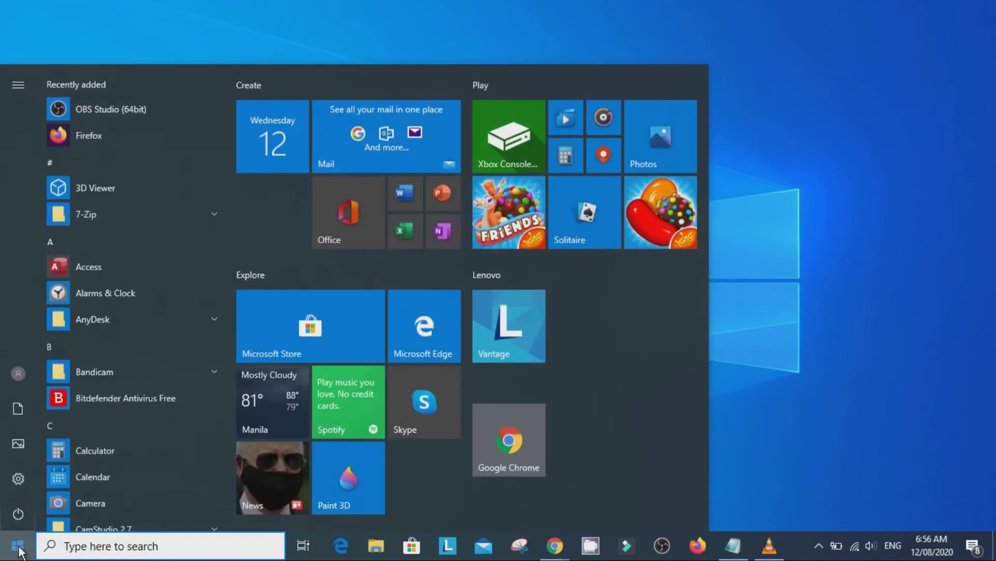
click(27, 483)
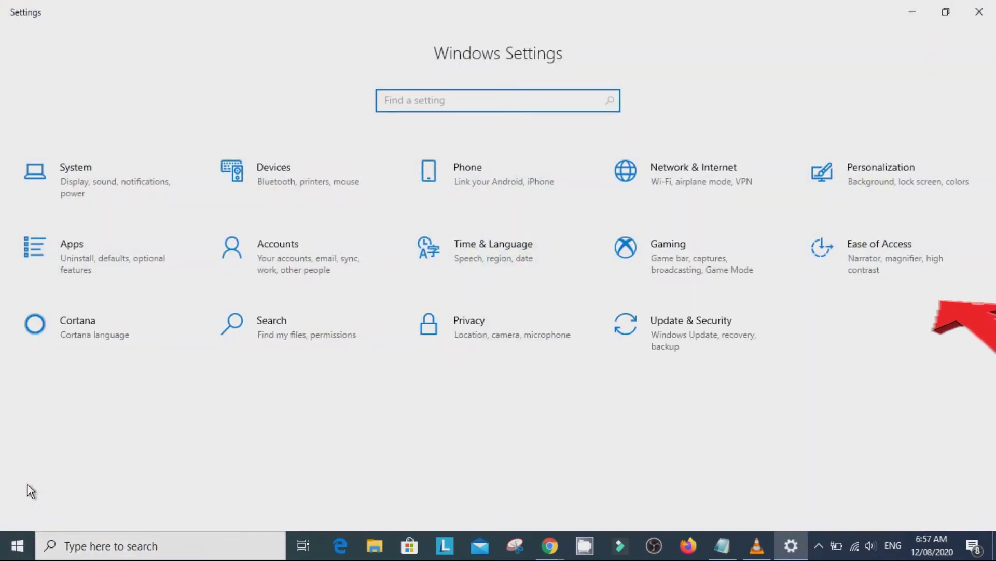
click(875, 253)
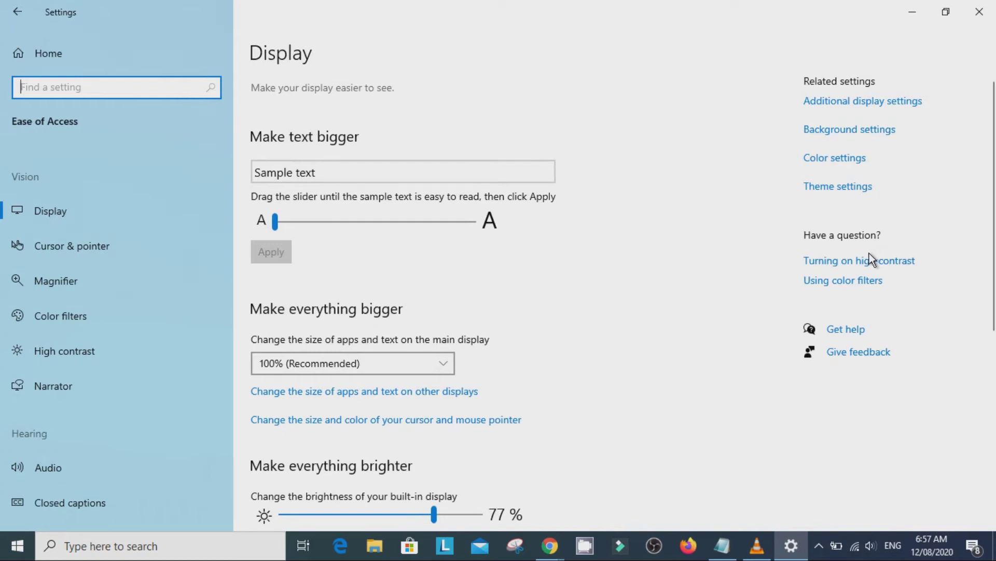
scroll(120, 353, down, 5)
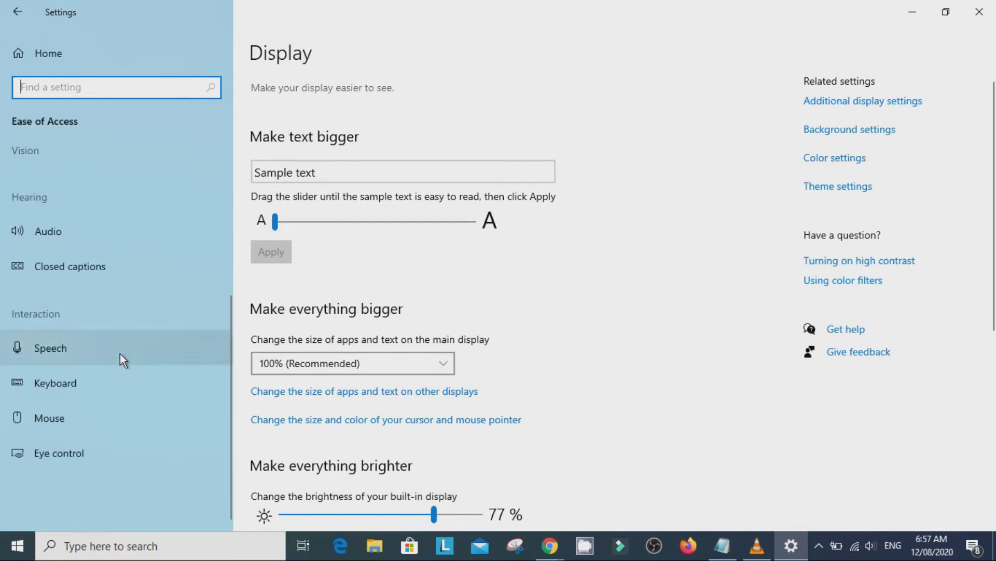
click(90, 383)
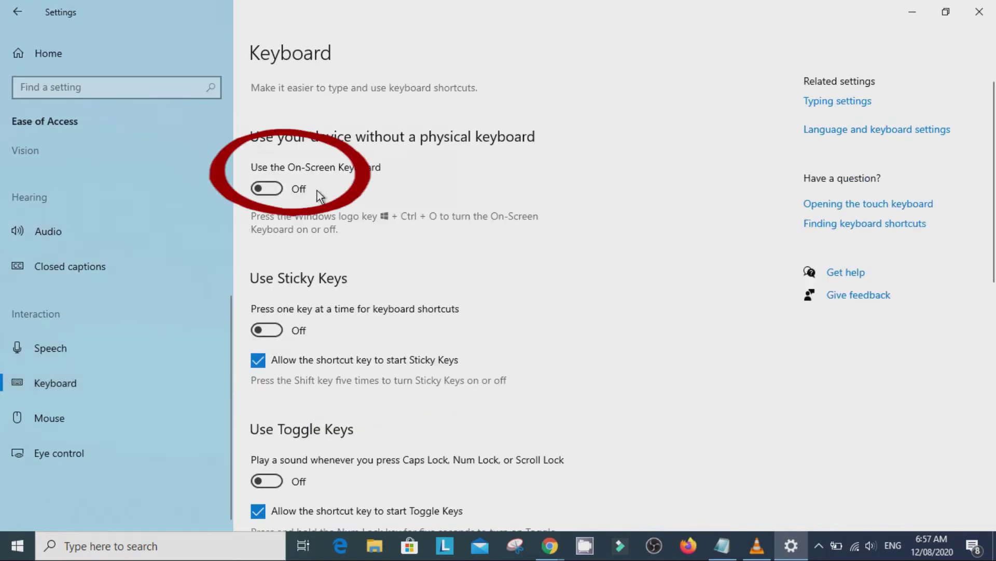
click(276, 191)
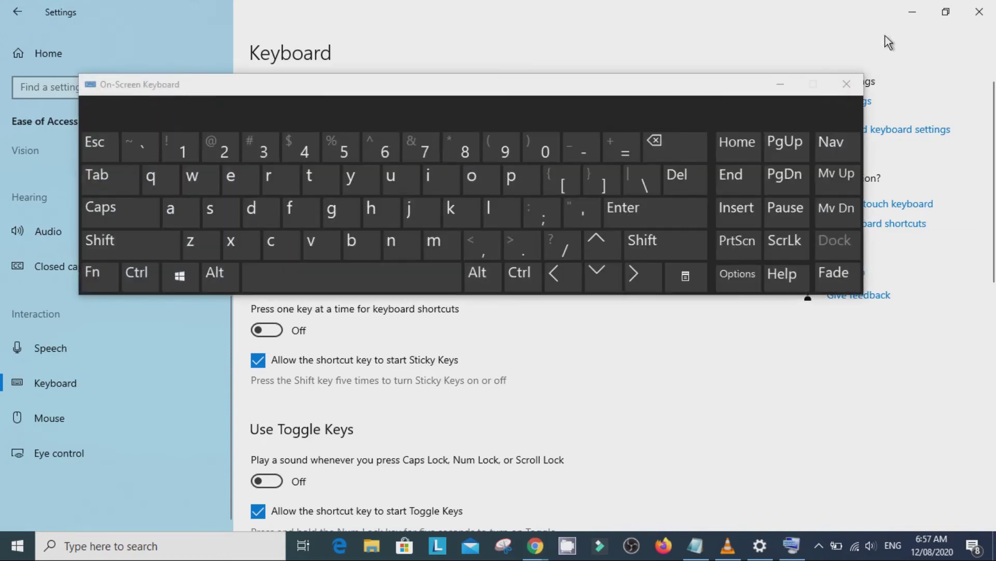
click(912, 11)
drag(602, 108, 638, 104)
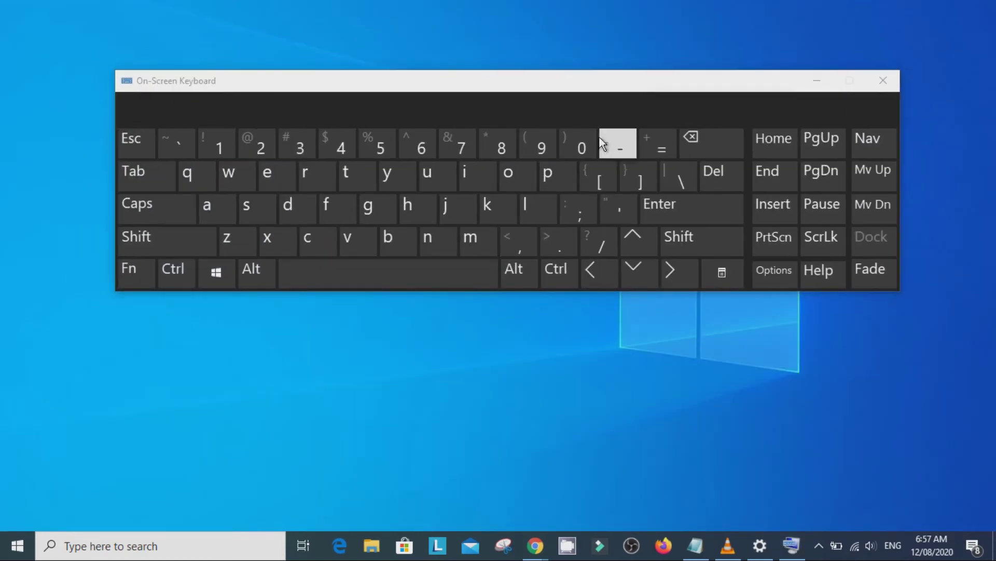
Launch regedit from the Run dialog, entering the command with the On-Screen Keyboard, and minimize that keyboard
right_click(17, 546)
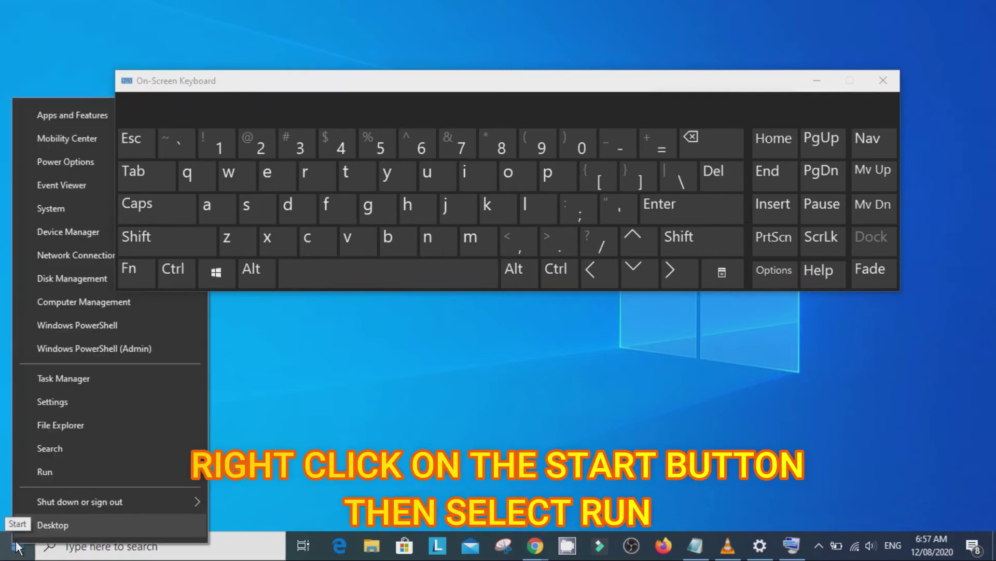
click(50, 472)
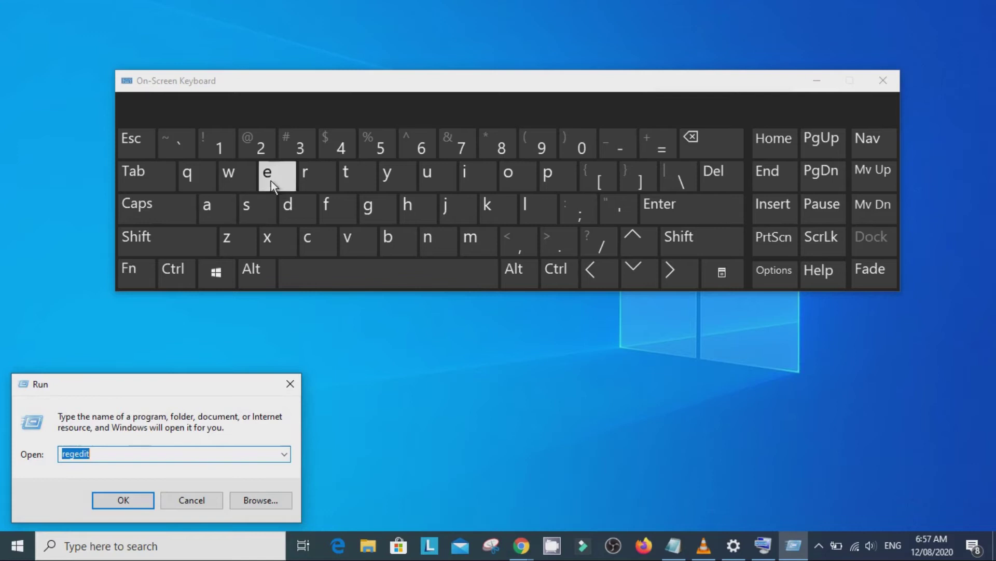
key(Delete)
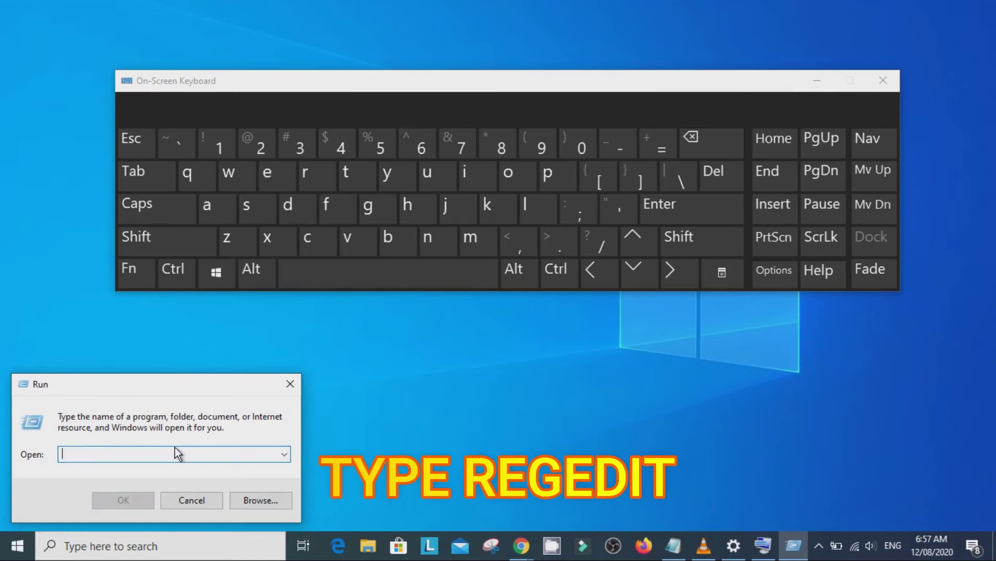
click(318, 170)
click(271, 178)
click(373, 209)
click(275, 179)
click(286, 210)
click(469, 174)
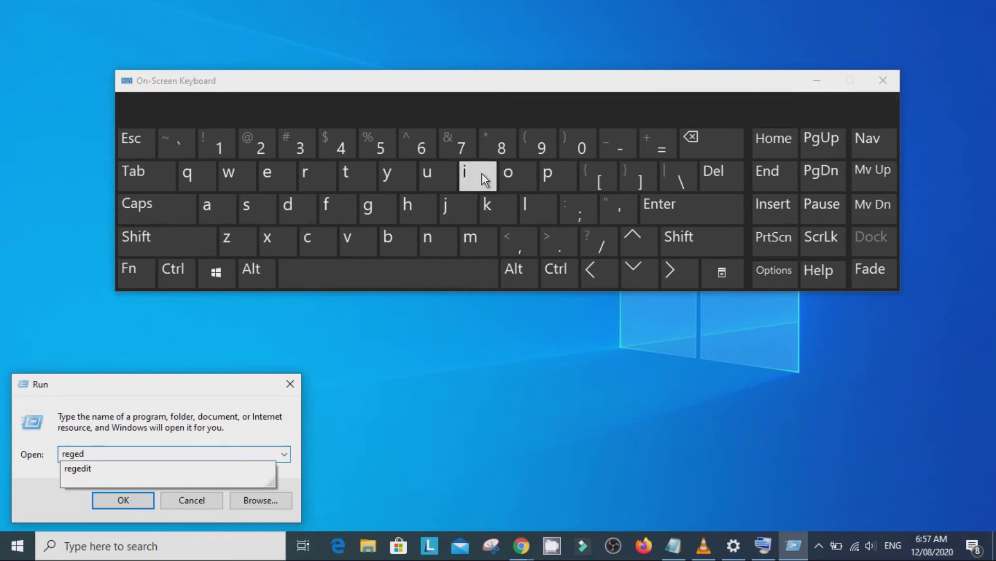
click(373, 177)
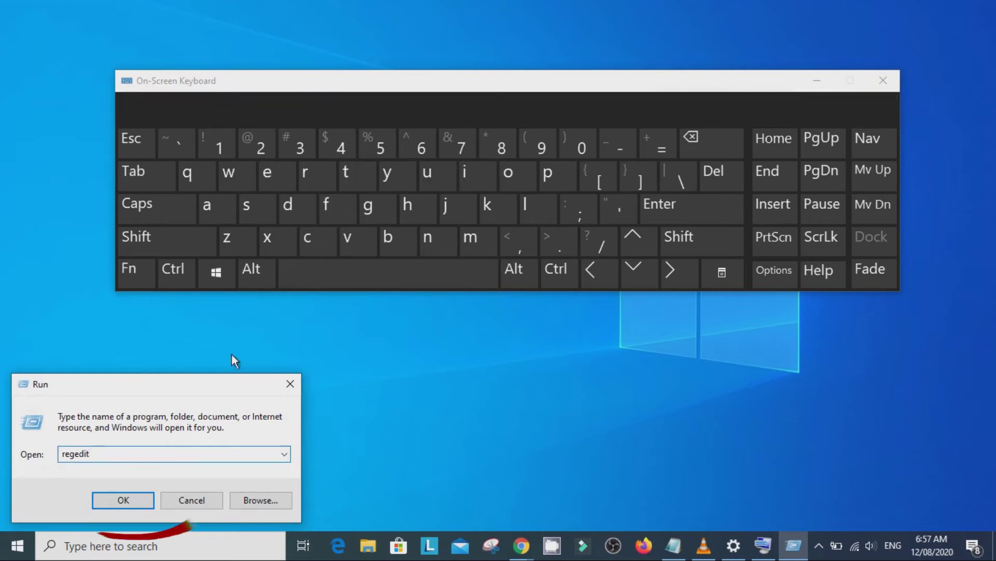
click(134, 500)
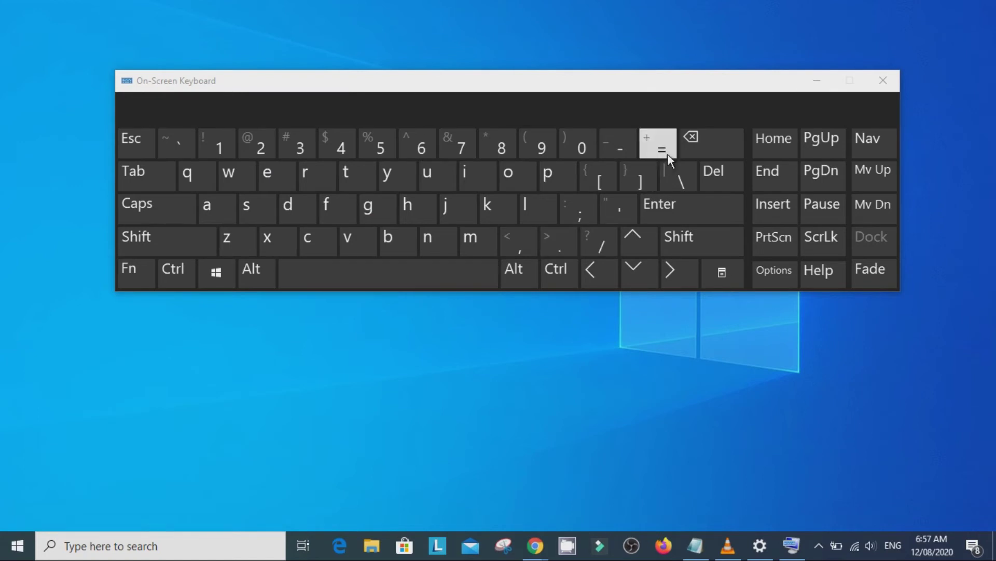
click(812, 83)
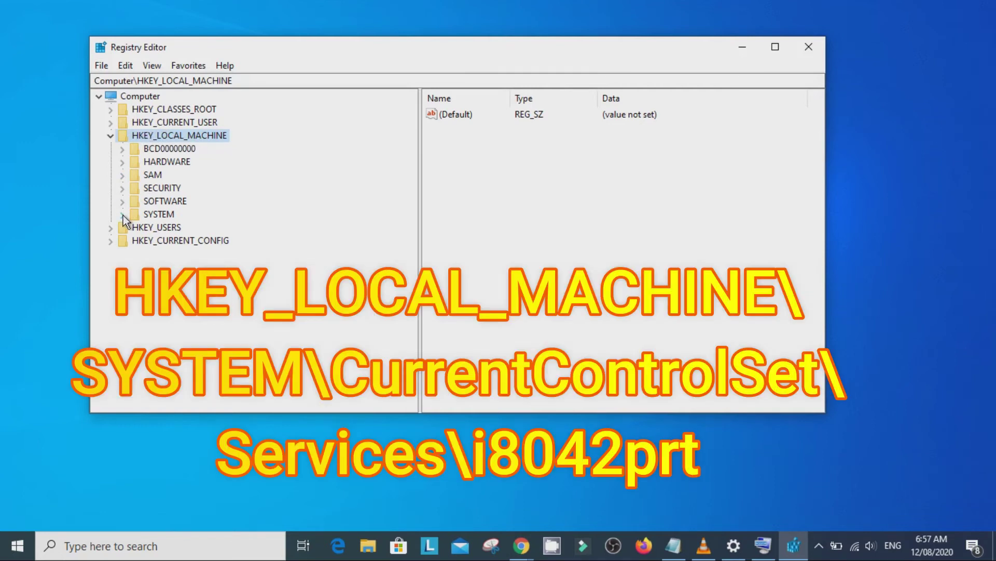
Expand the registry tree under HKEY_LOCAL_MACHINE through SYSTEM and CurrentControlSet to the Services subkeys
click(122, 215)
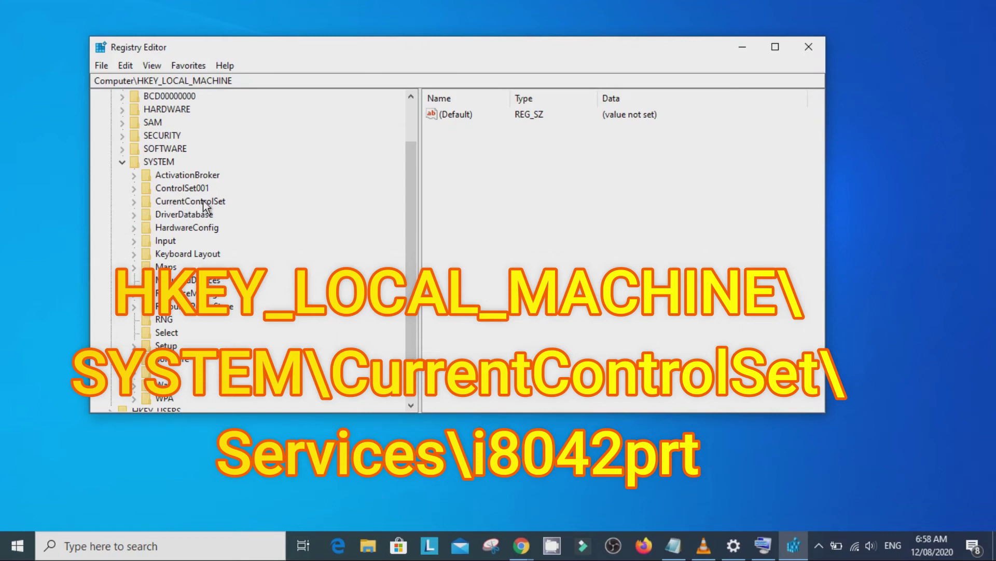
click(134, 202)
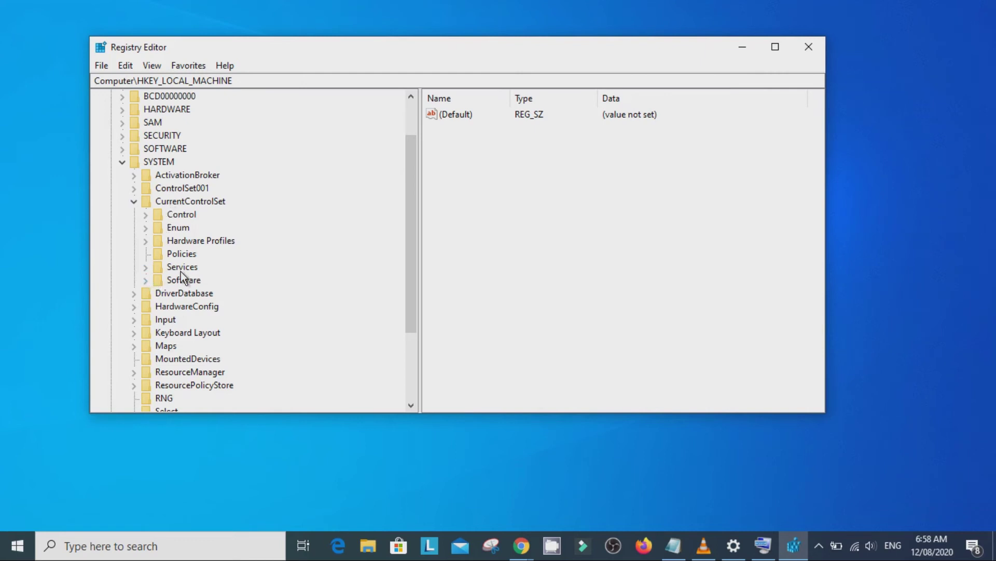
click(145, 269)
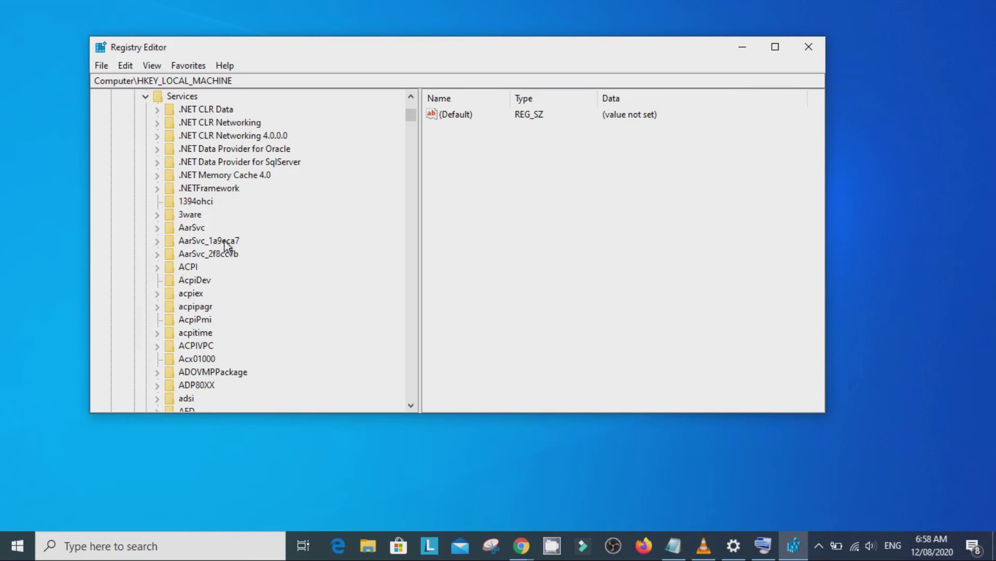
Find the i8042prt key among the Services subkeys and select it to show its values
scroll(242, 213, down, 20)
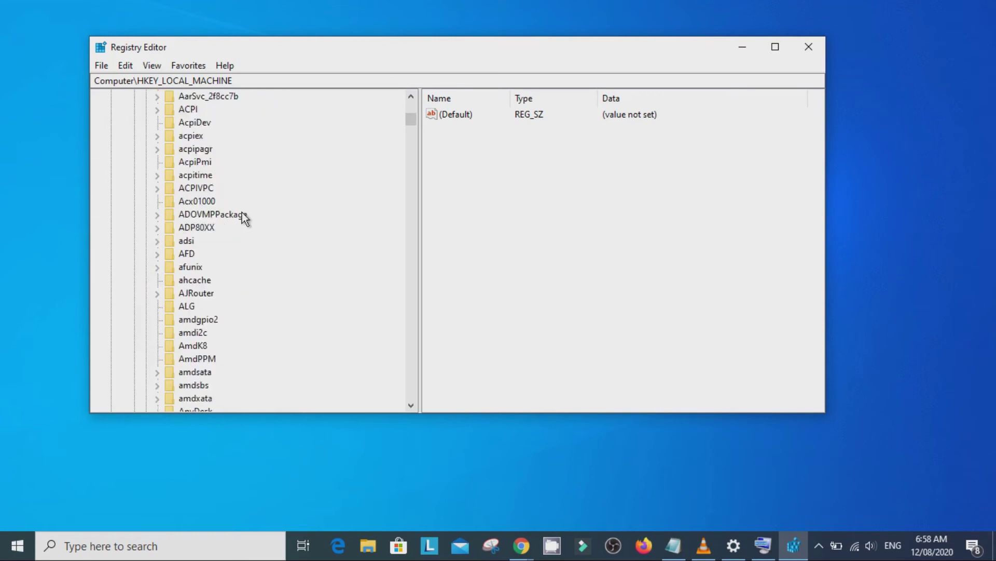
scroll(242, 213, down, 20)
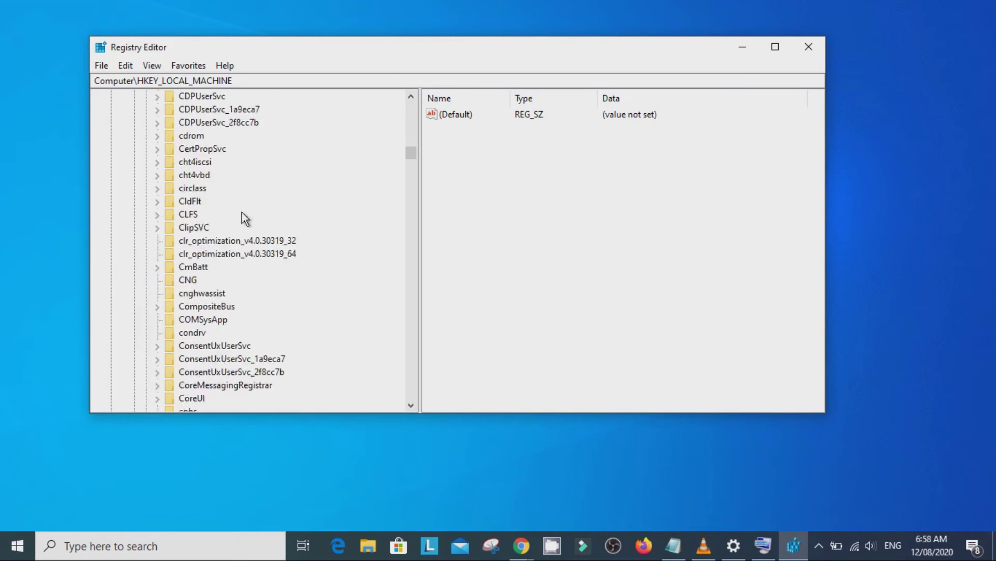
scroll(241, 213, down, 20)
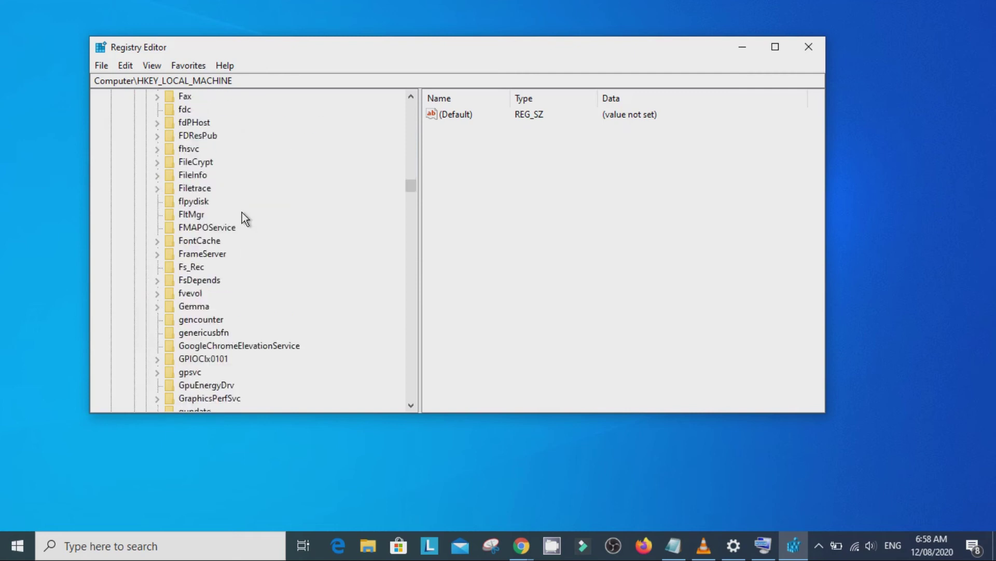
scroll(242, 213, down, 7)
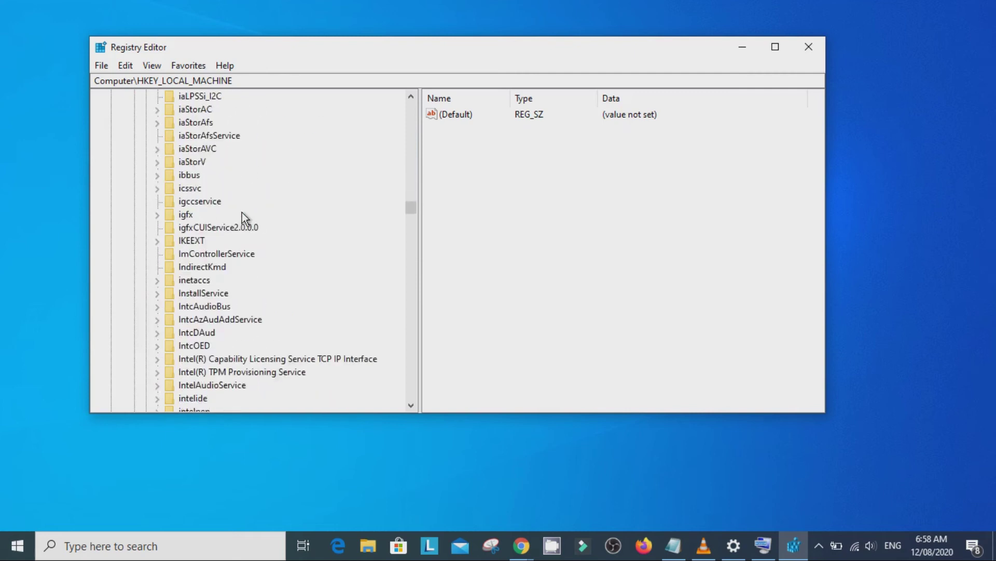
scroll(244, 217, up, 2)
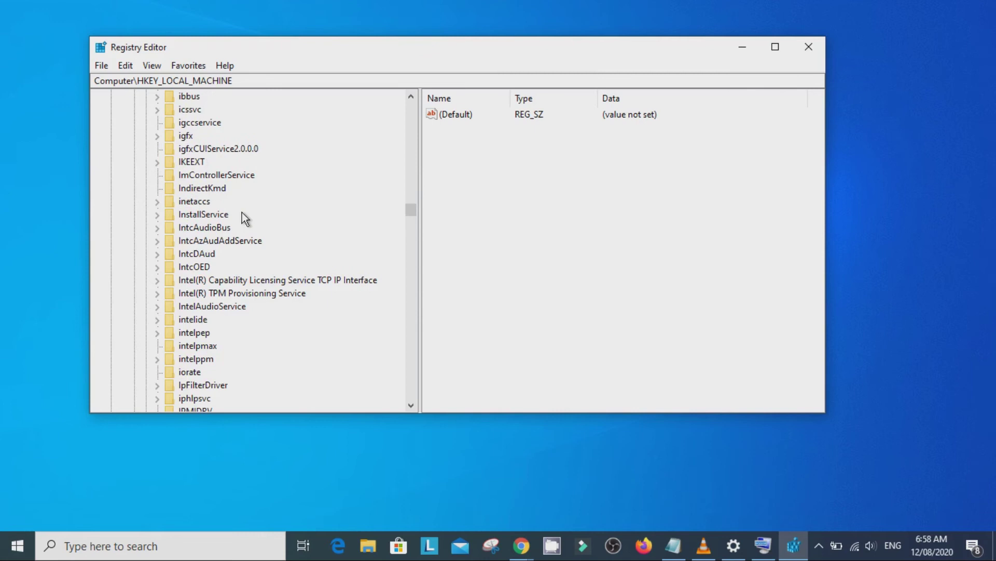
scroll(244, 217, down, 4)
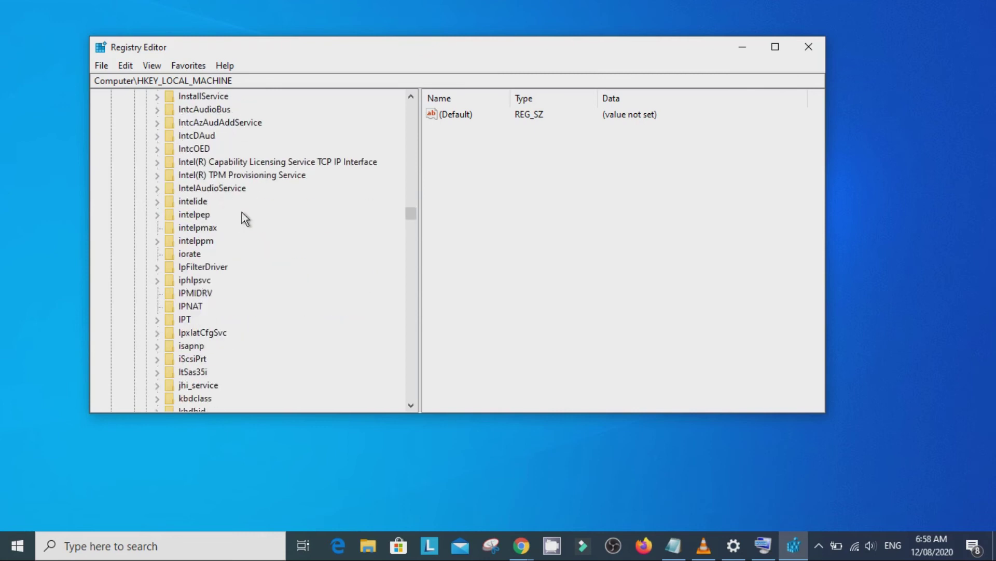
scroll(244, 217, down, 4)
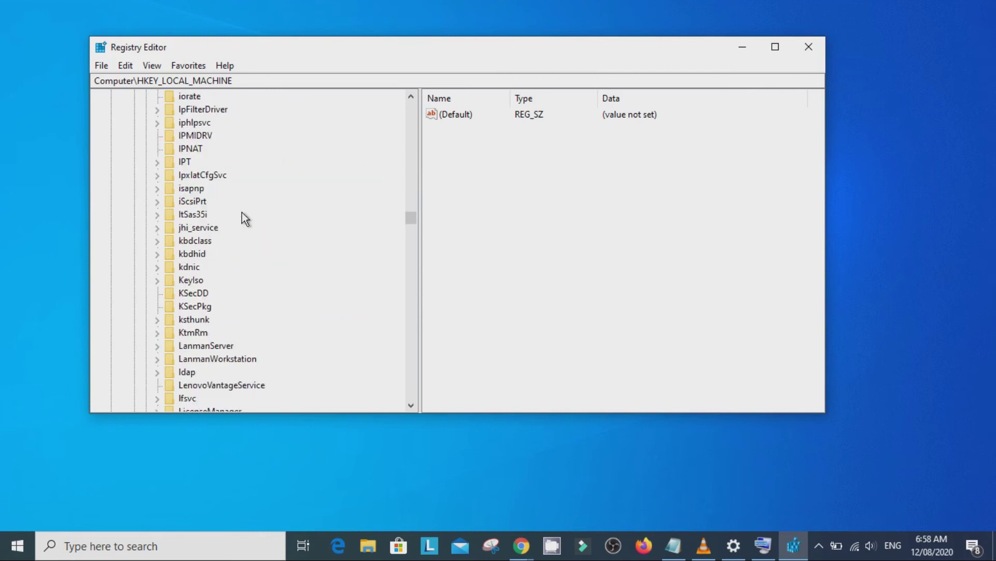
scroll(242, 213, down, 2)
scroll(241, 212, up, 8)
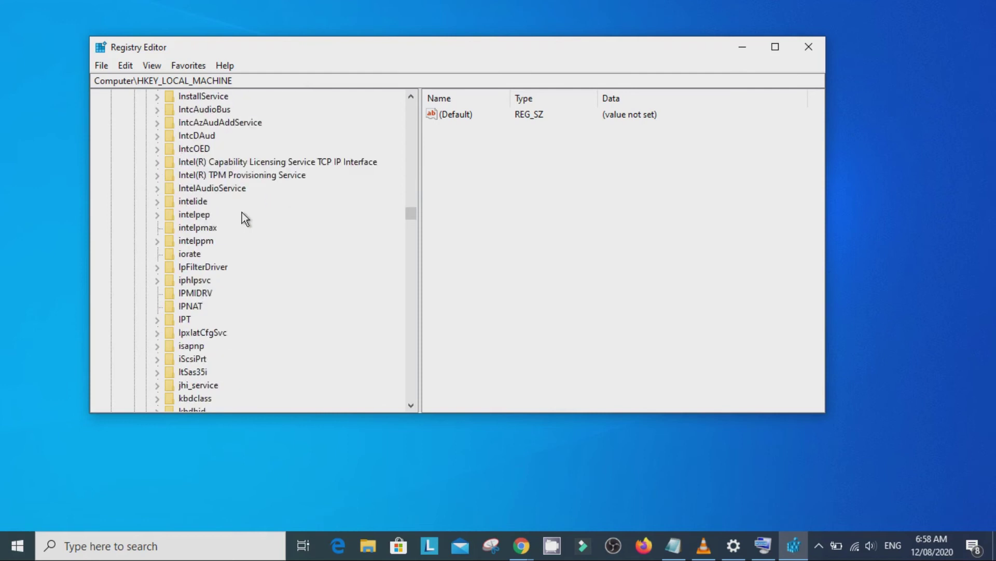
scroll(244, 217, up, 5)
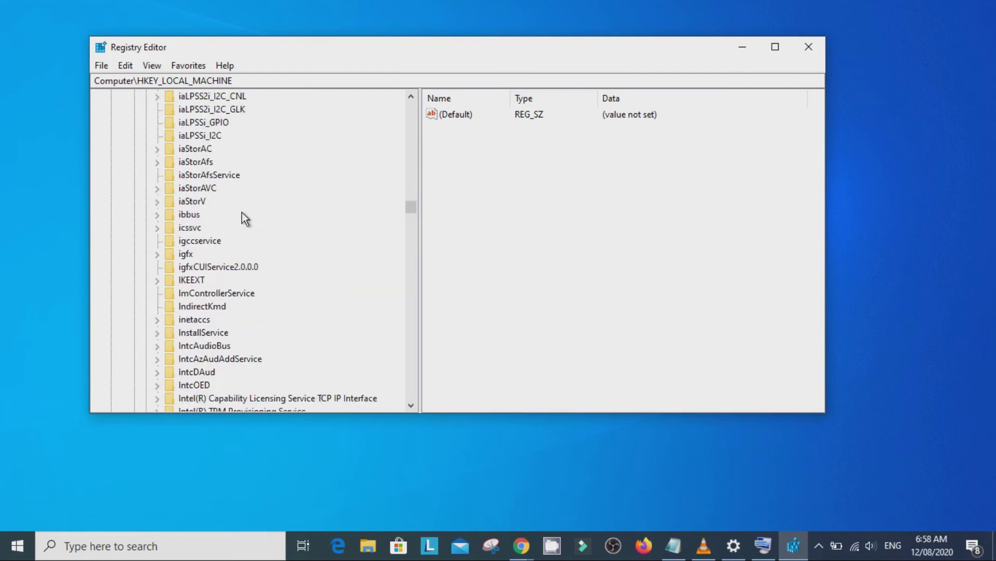
scroll(242, 213, up, 5)
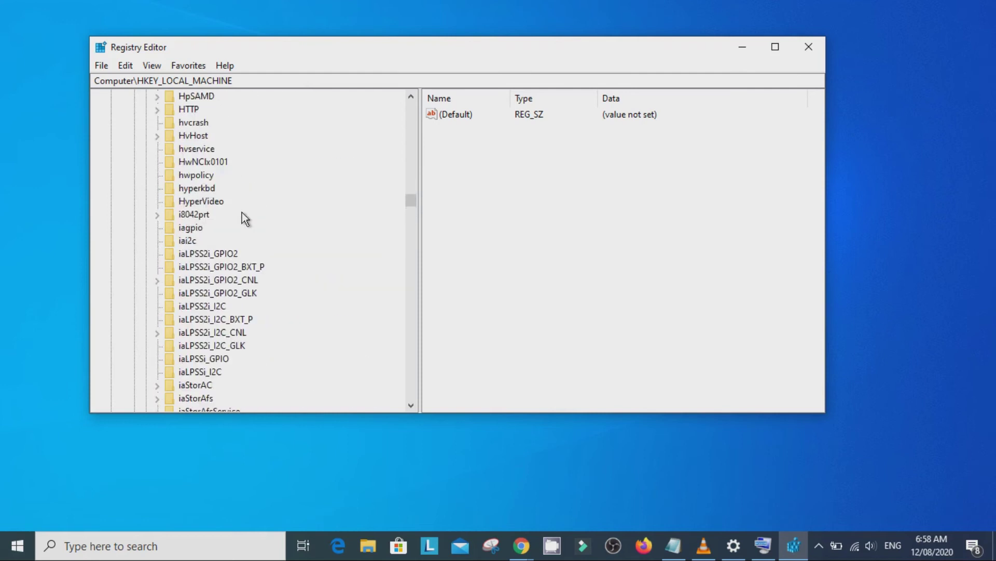
click(184, 215)
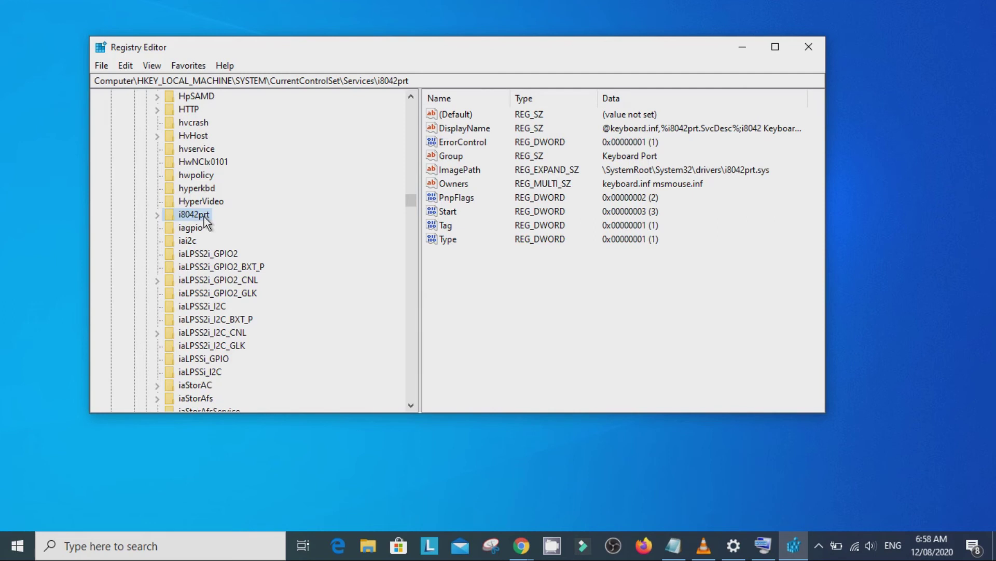
Set the value data of the i8042prt key's Start DWORD to 1, keeping the hexadecimal base
double_click(449, 213)
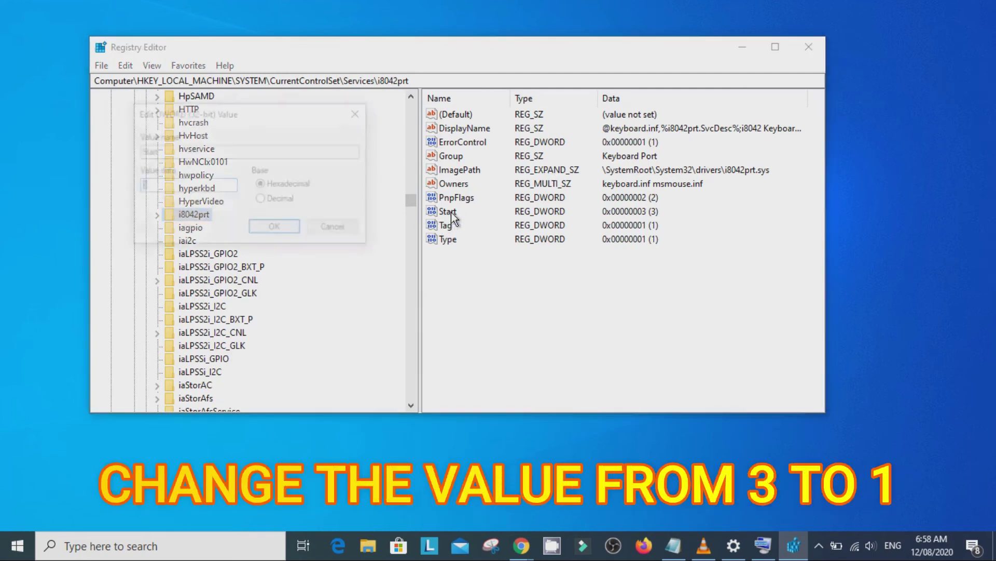
click(185, 185)
drag(185, 184, 87, 188)
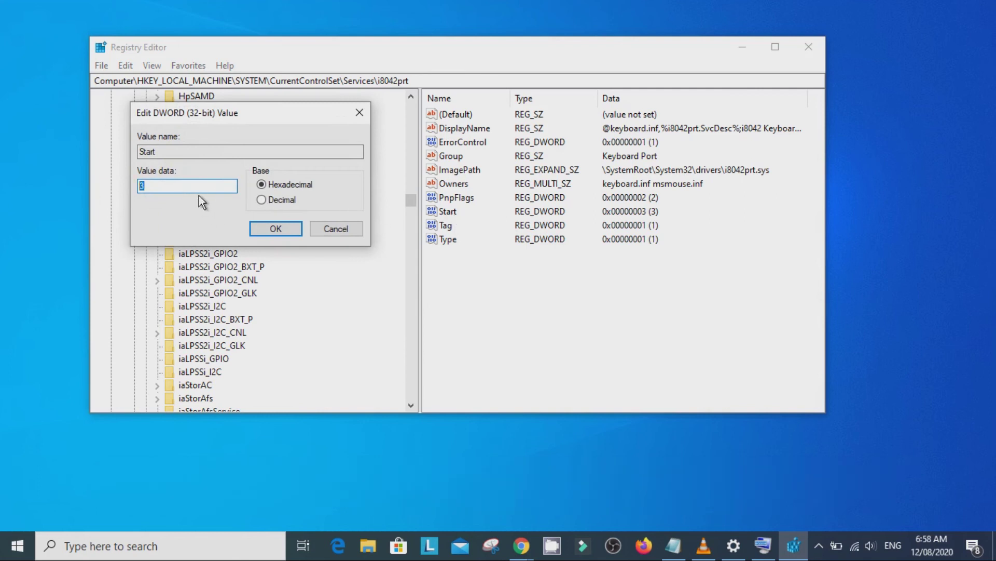
text(1)
click(285, 233)
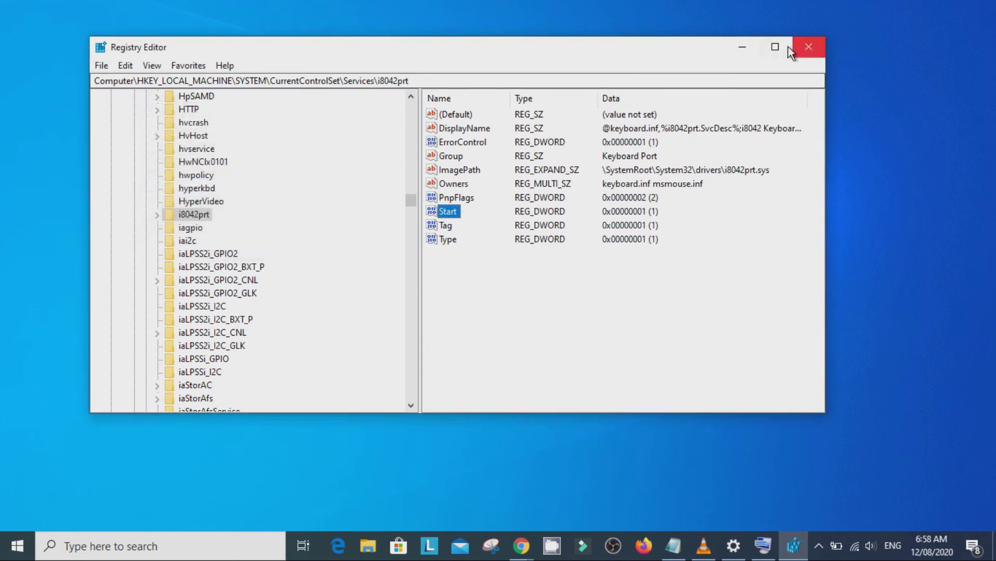
Minimize the Registry Editor and open the computer's power options
click(752, 49)
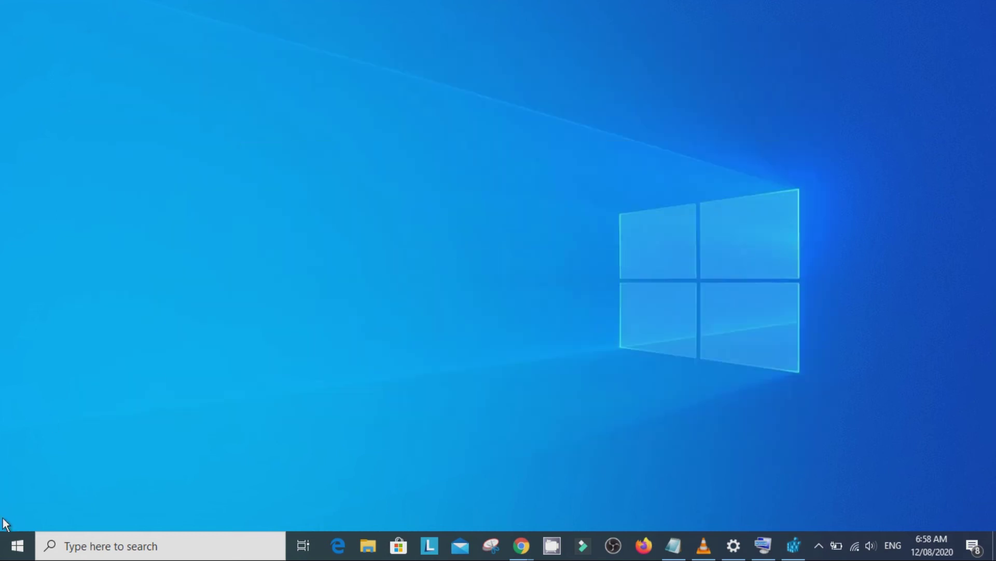
click(15, 545)
mouse_move(26, 487)
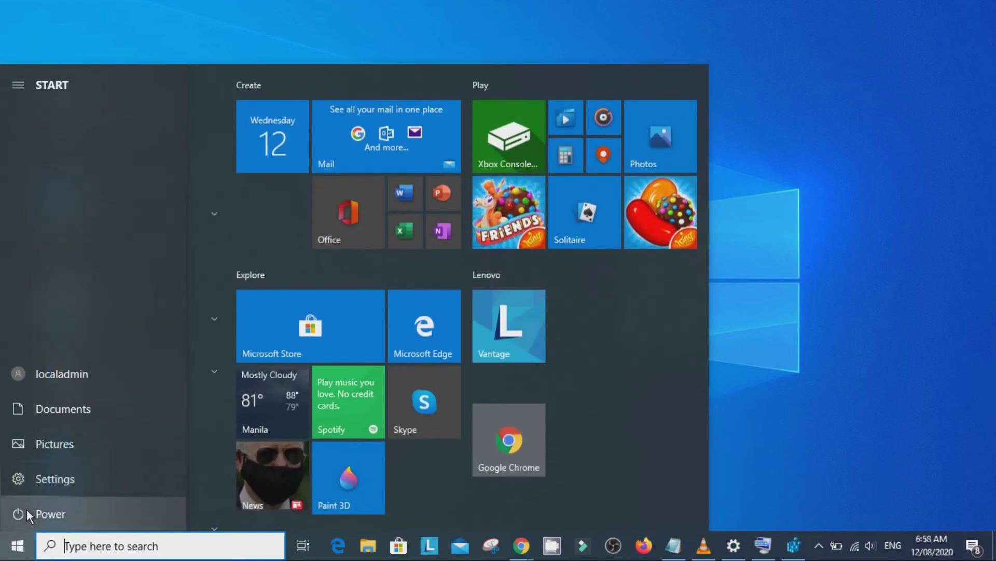
click(27, 509)
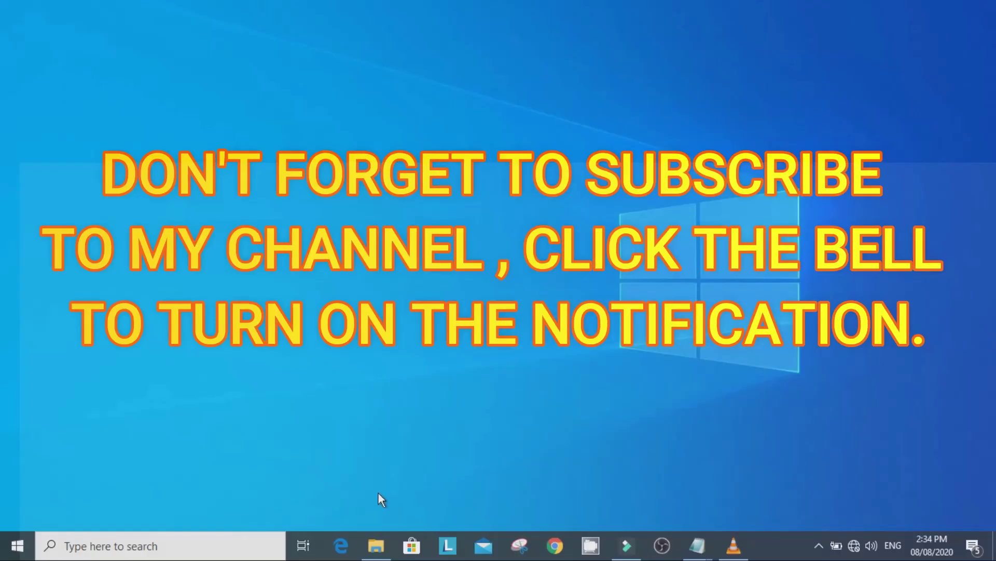